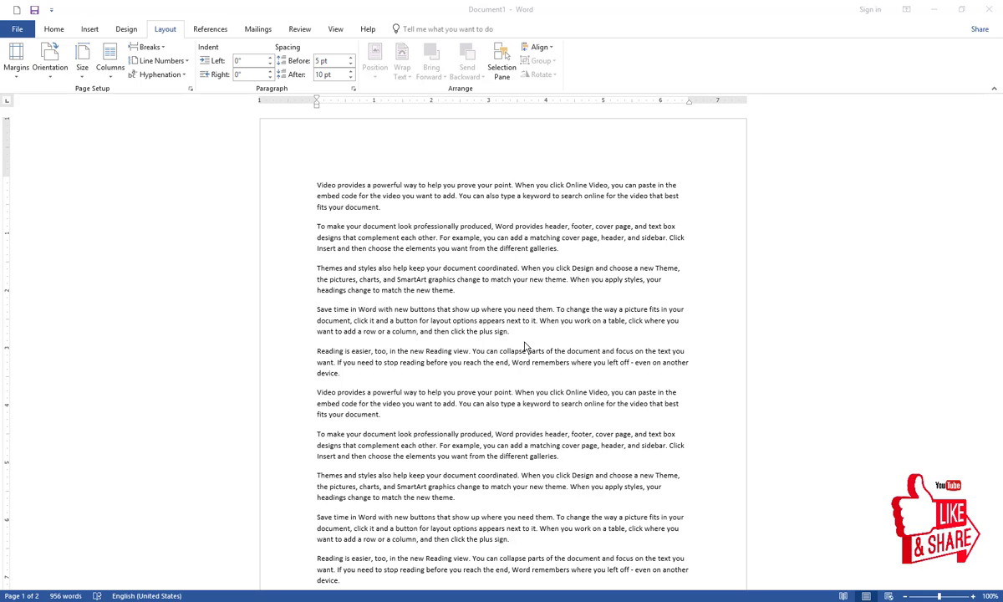
Try the Narrow margin preset, then the Wide preset with 2-inch side margins
{"action": "left_click", "coordinate": [18, 79]}
{"action": "left_click", "coordinate": [18, 75]}
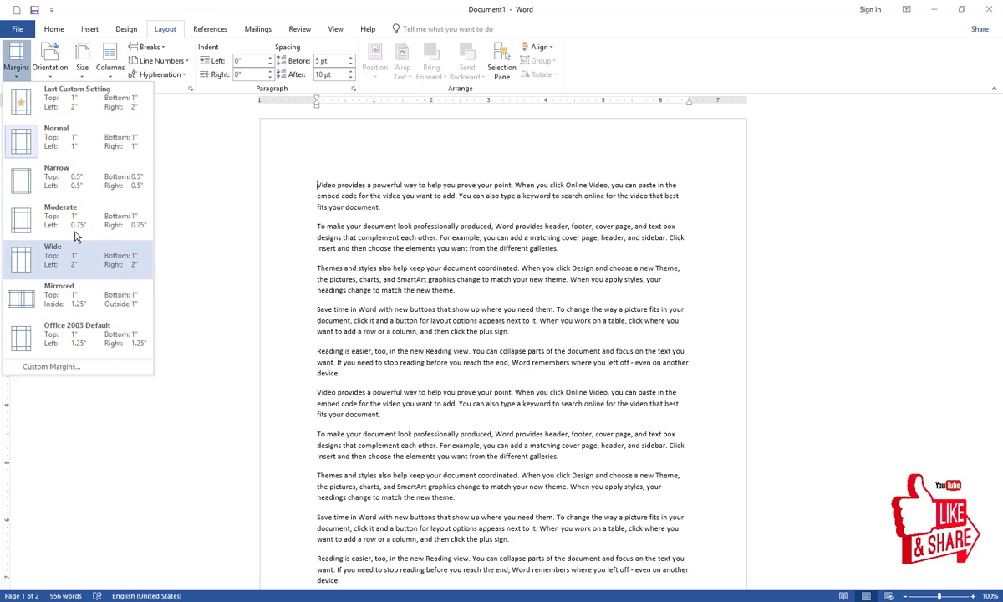
{"action": "left_click", "coordinate": [74, 188]}
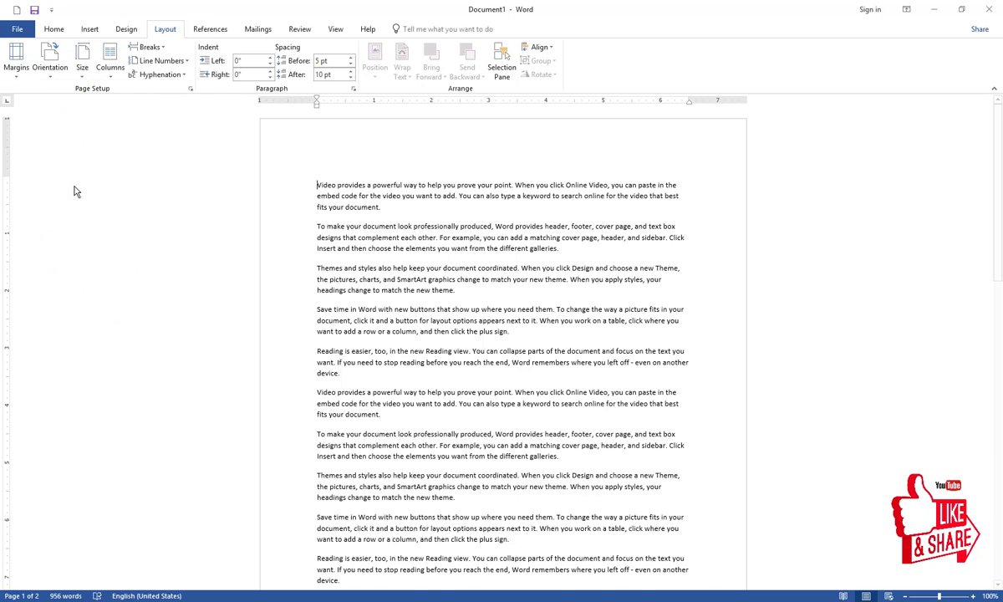
{"action": "left_click", "coordinate": [21, 77]}
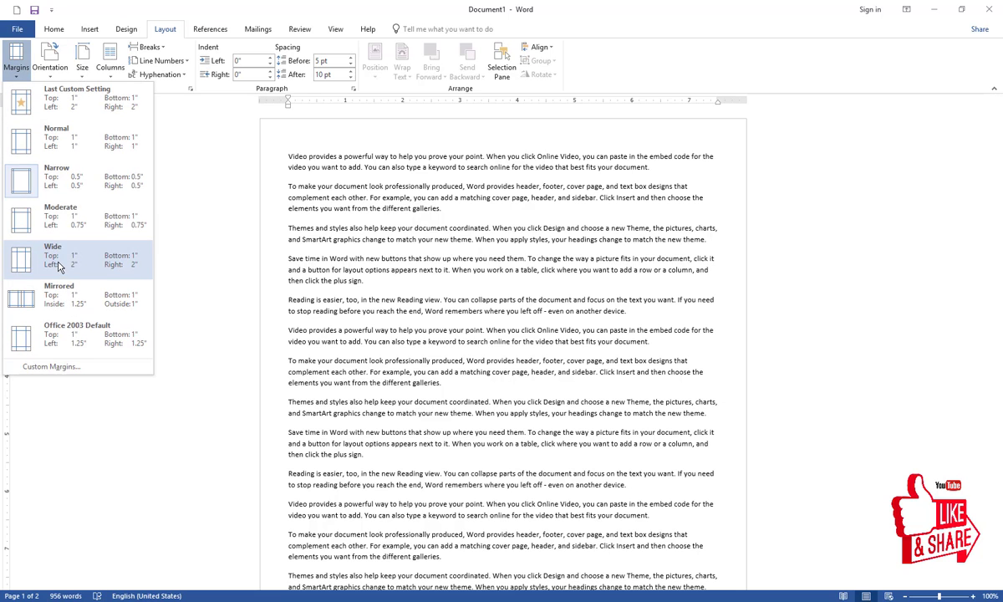
{"action": "left_click", "coordinate": [42, 251]}
Try Mirrored margins, return to Normal 1-inch margins, and confirm Custom Margins page setup
{"action": "left_click", "coordinate": [16, 66]}
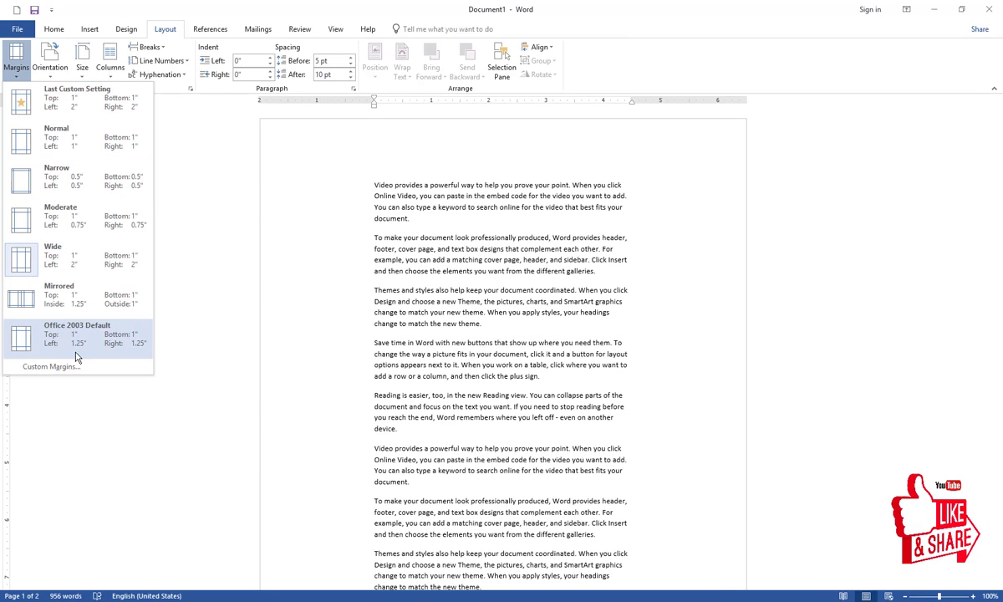
{"action": "left_click", "coordinate": [66, 294]}
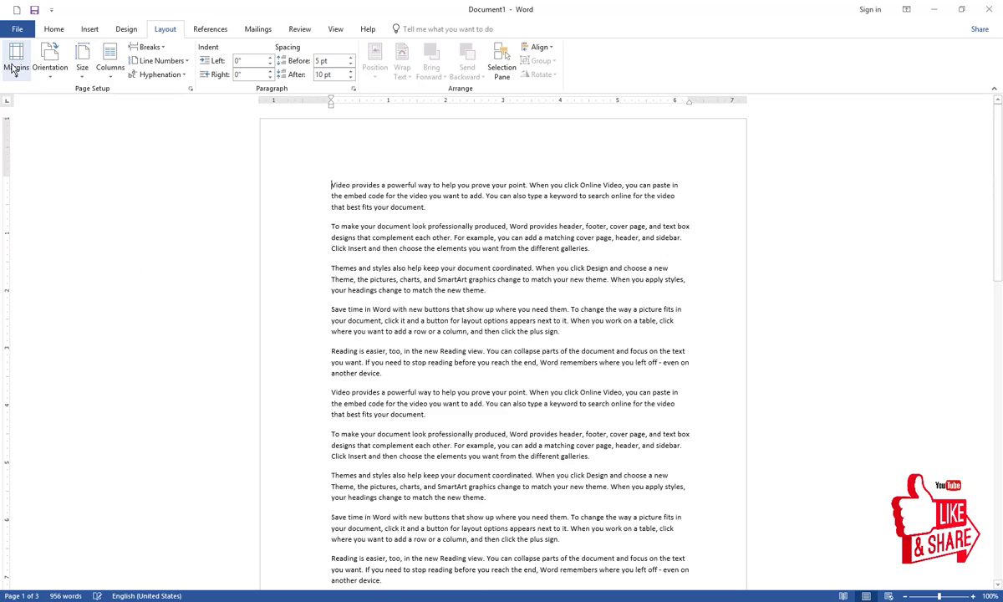
{"action": "left_click", "coordinate": [16, 65]}
{"action": "left_click", "coordinate": [59, 146]}
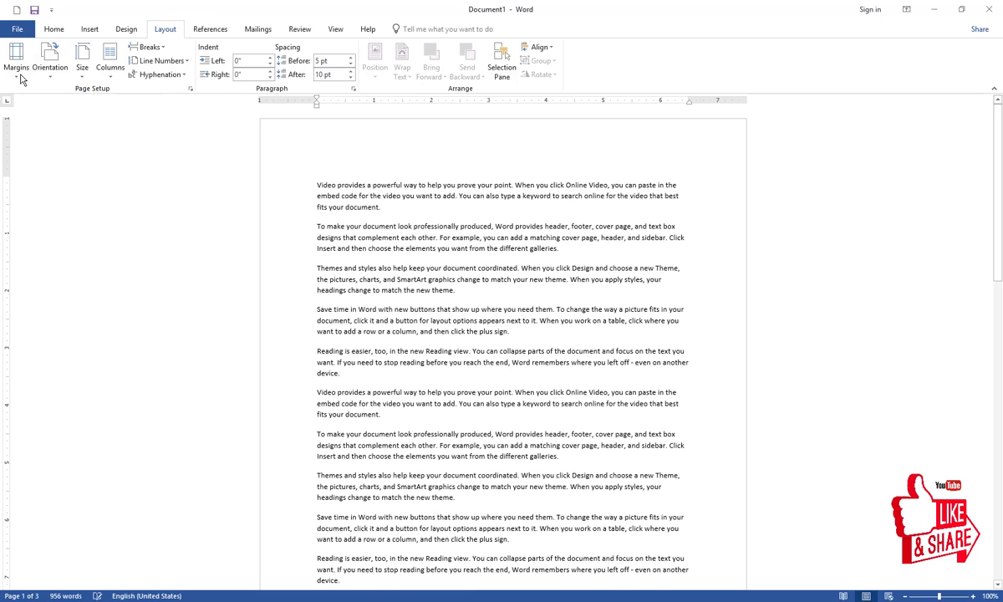
{"action": "left_click", "coordinate": [16, 65]}
{"action": "left_click", "coordinate": [50, 367]}
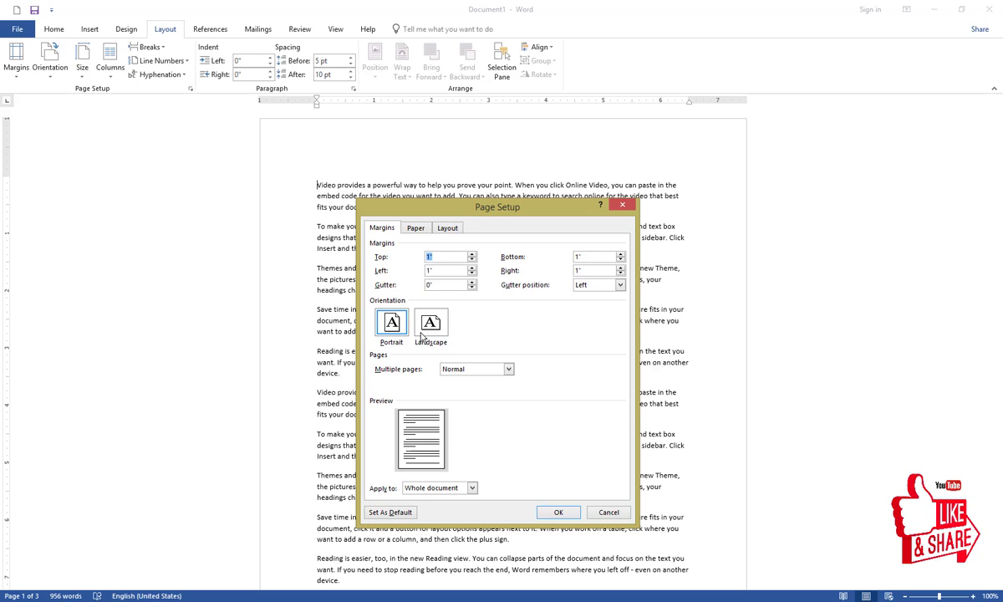
{"action": "left_click", "coordinate": [558, 513]}
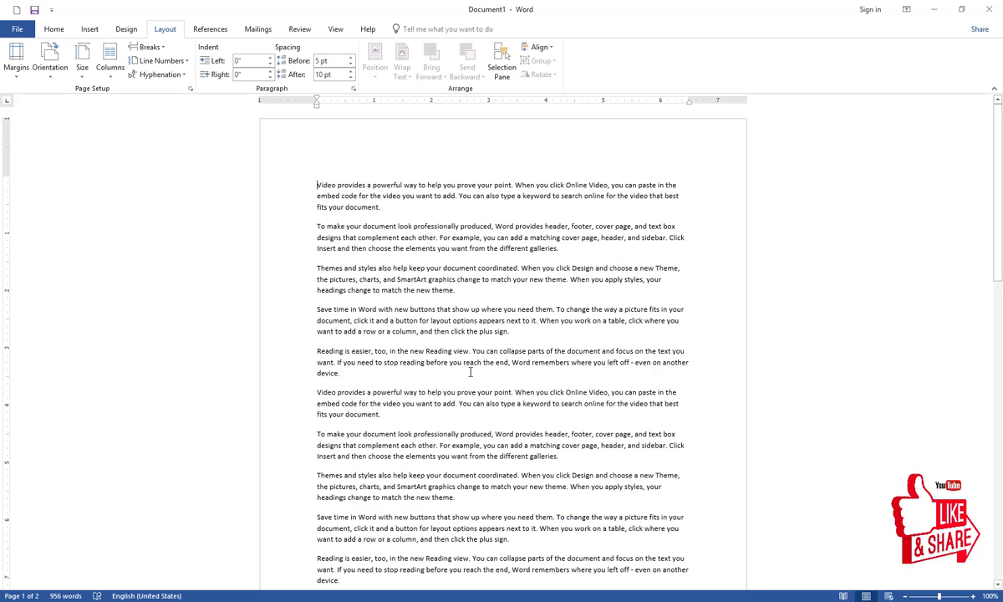
Switch the page to landscape and back to portrait, then review paper sizes and column choices
{"action": "left_click", "coordinate": [52, 78]}
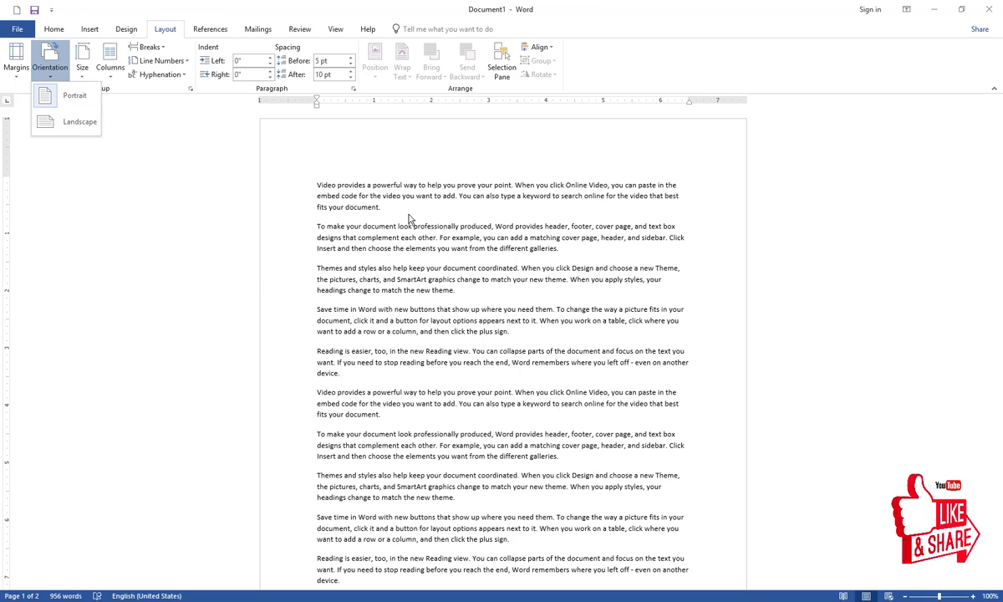
{"action": "left_click", "coordinate": [71, 125]}
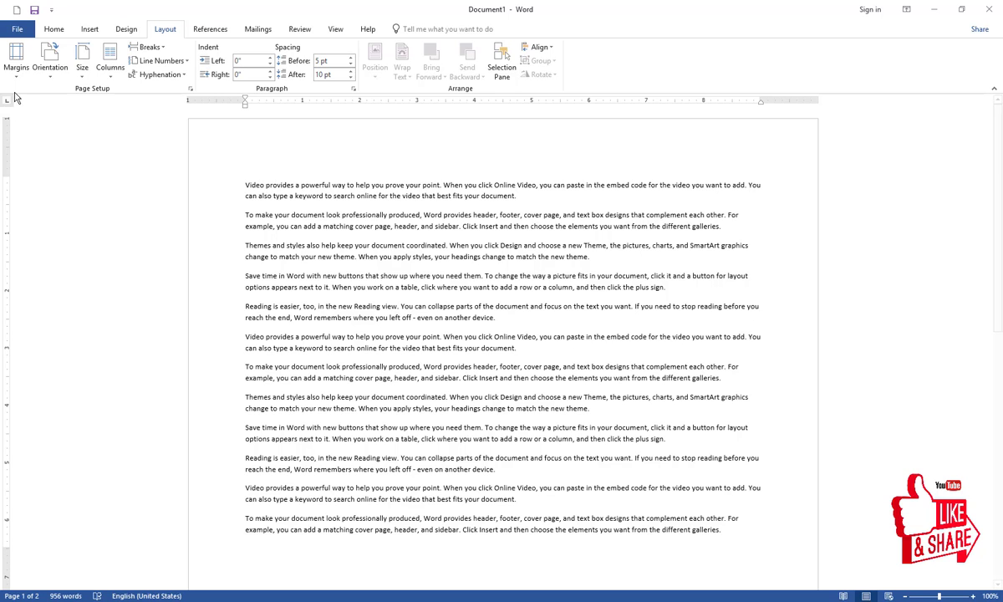
{"action": "left_click", "coordinate": [49, 80]}
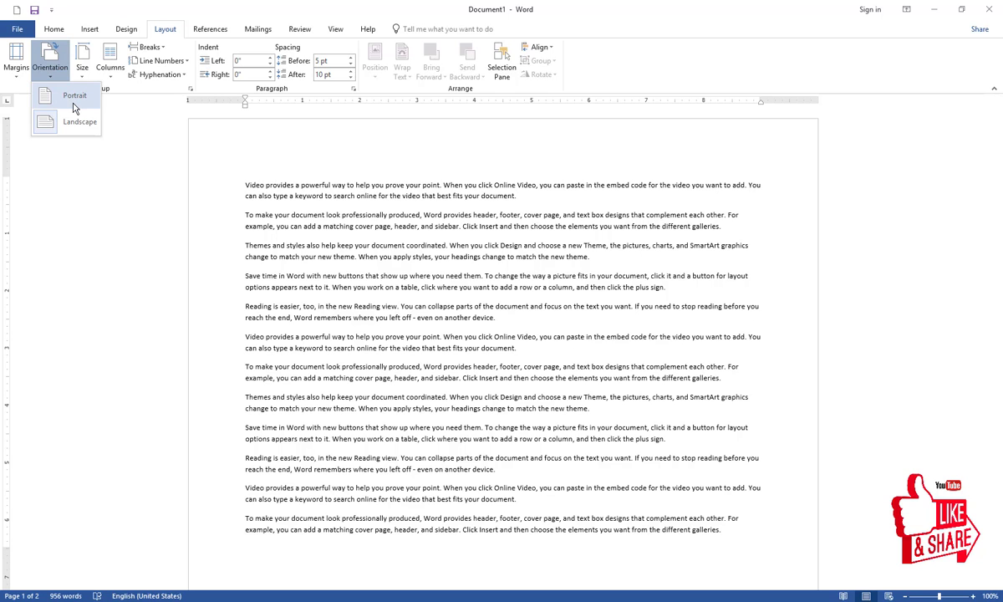
{"action": "left_click", "coordinate": [75, 102]}
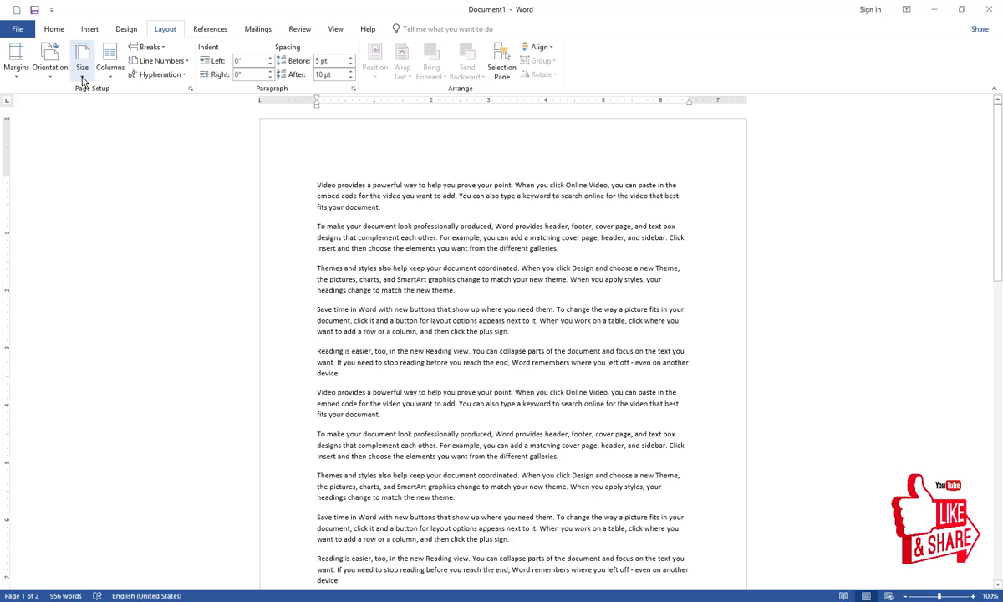
{"action": "left_click", "coordinate": [83, 82]}
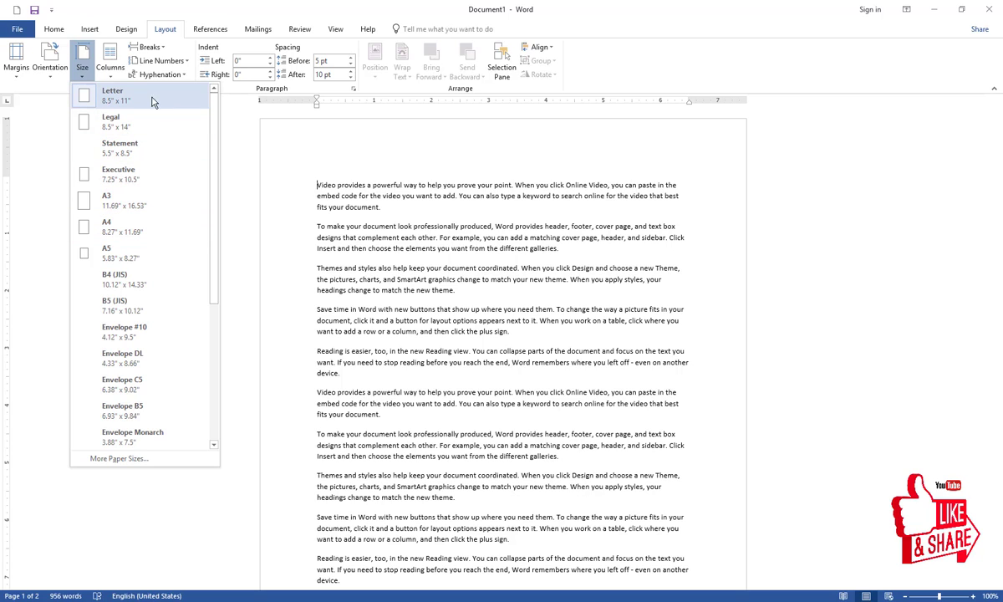
{"action": "left_click", "coordinate": [108, 70]}
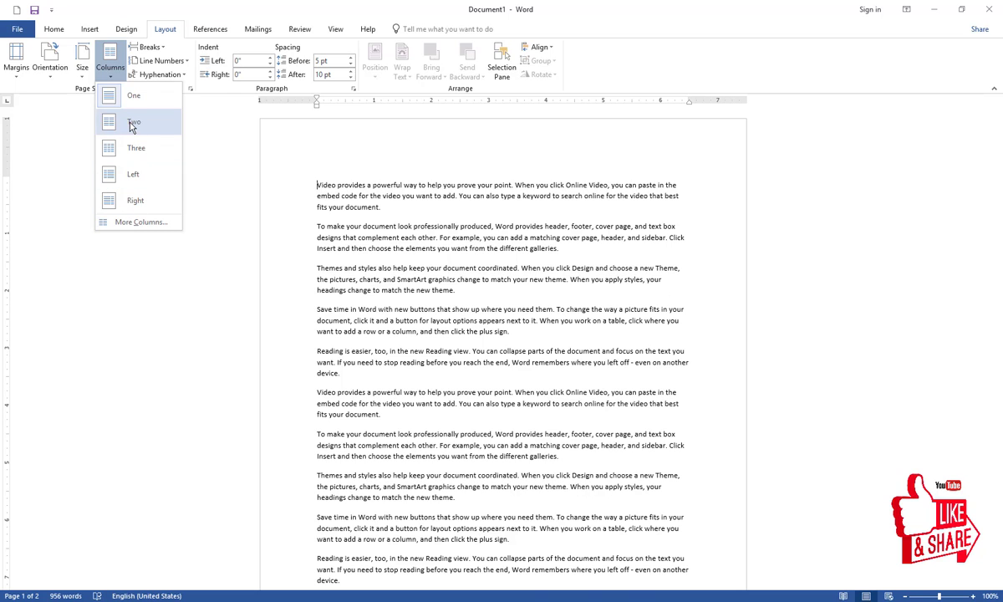
Try two and three columns, then settle on the Right preset with a narrow second column
{"action": "left_click", "coordinate": [131, 124]}
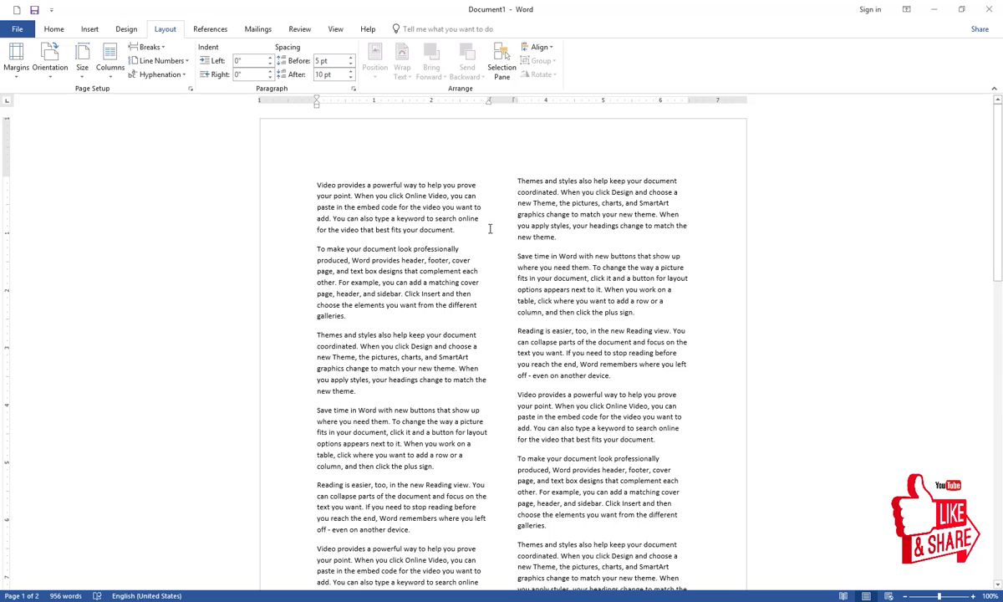
{"action": "left_click", "coordinate": [111, 66]}
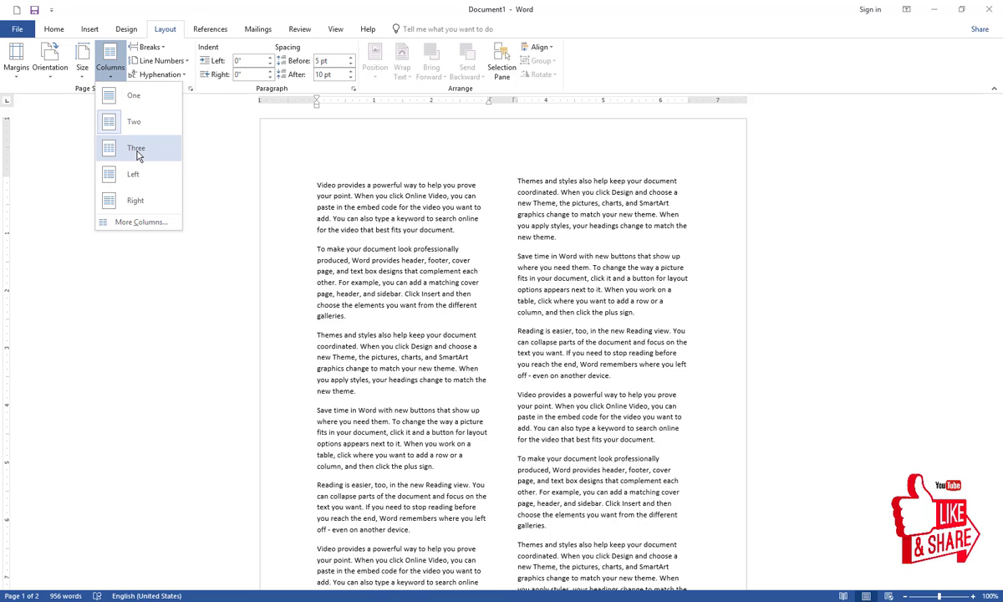
{"action": "left_click", "coordinate": [130, 143]}
{"action": "left_click", "coordinate": [111, 75]}
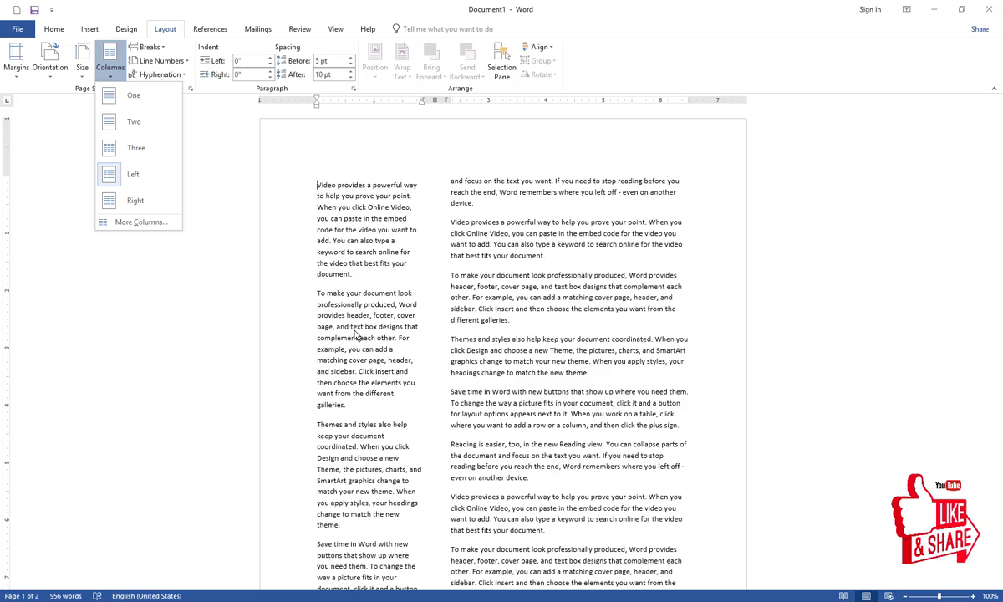
{"action": "left_click", "coordinate": [139, 209]}
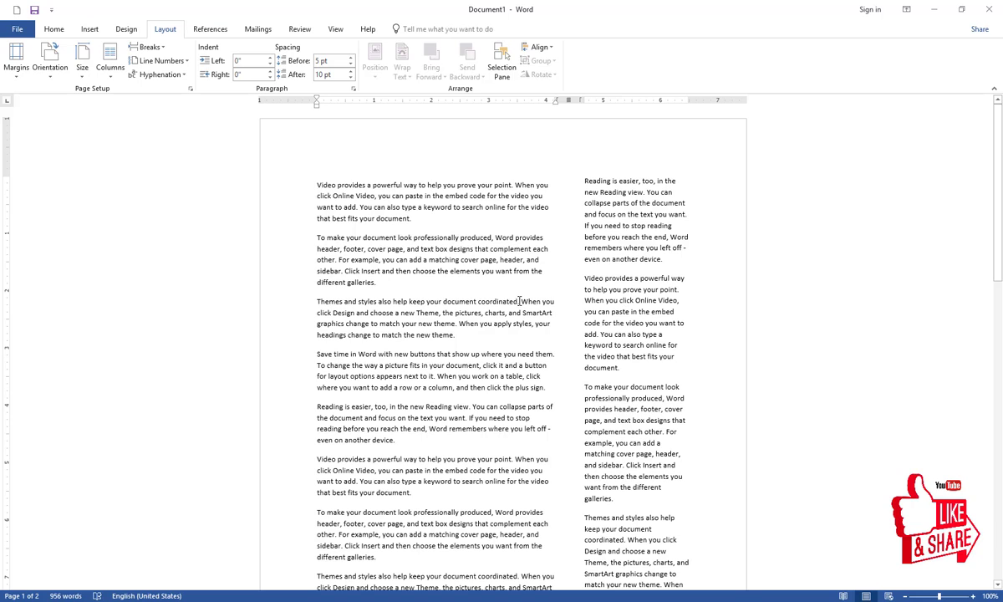
{"action": "left_click", "coordinate": [155, 47]}
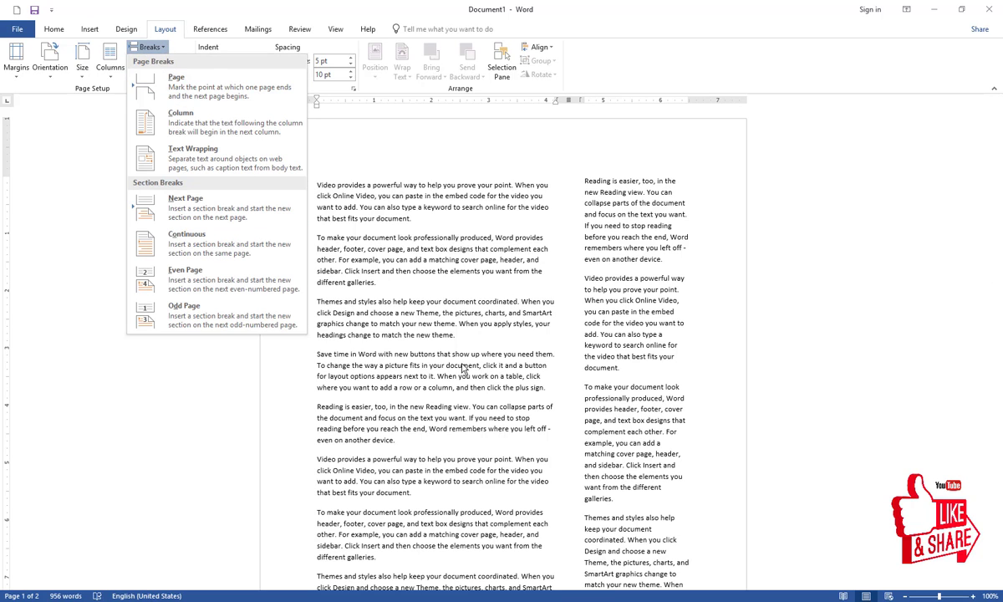
{"action": "key", "text": "Escape"}
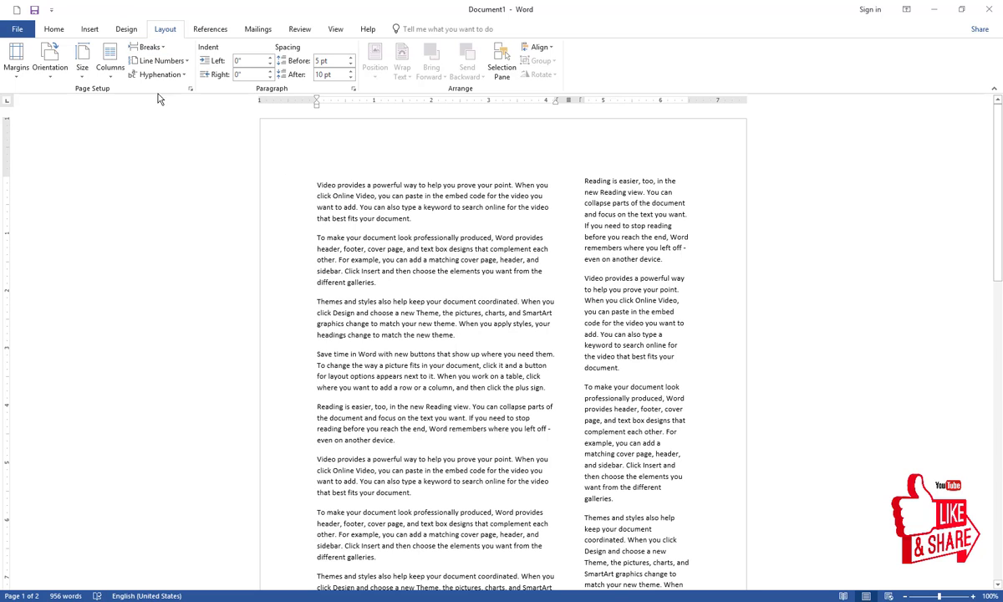
{"action": "left_click", "coordinate": [151, 47]}
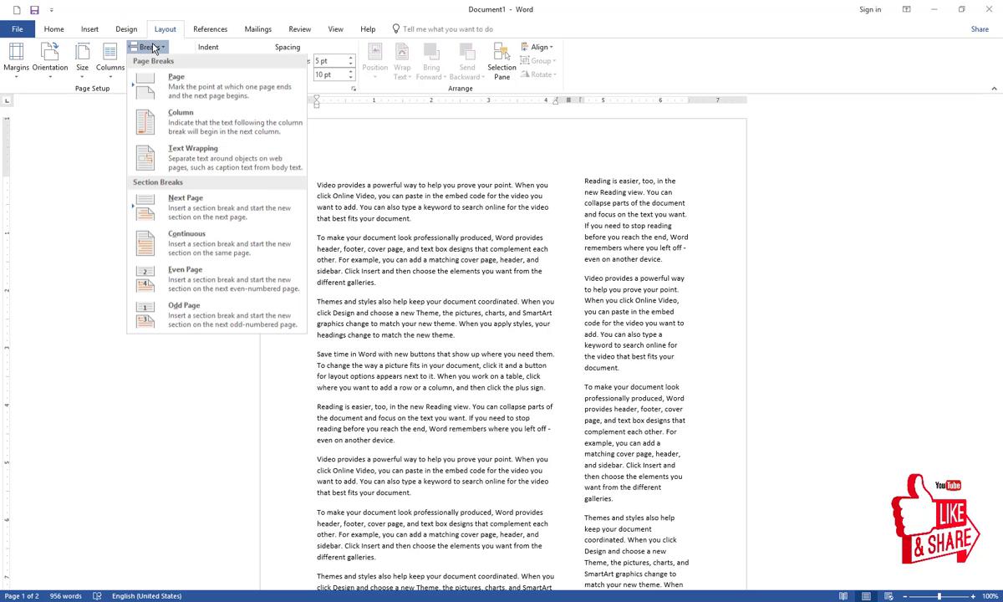
{"action": "left_click", "coordinate": [189, 87]}
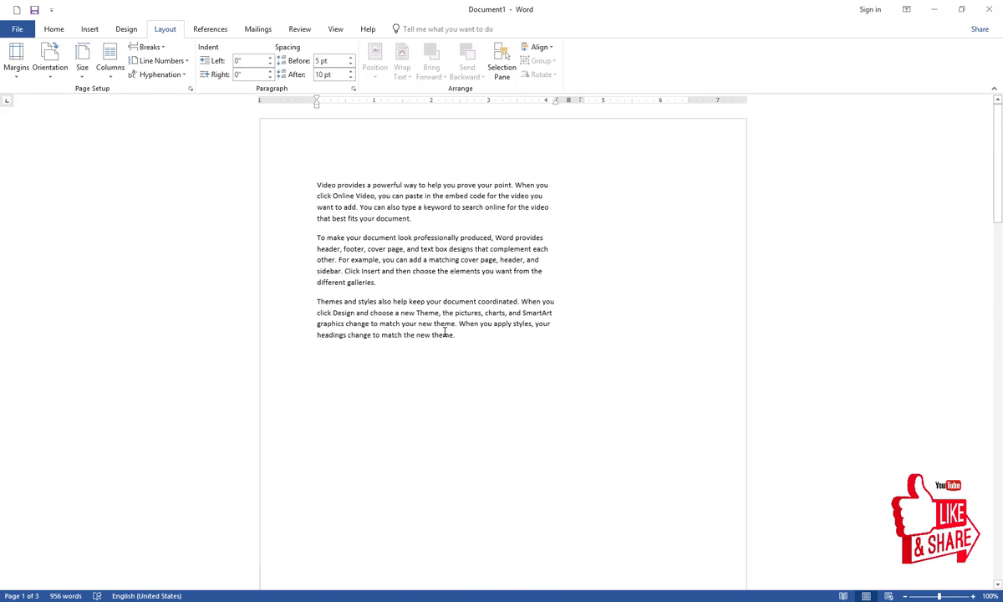
{"action": "left_click", "coordinate": [149, 47]}
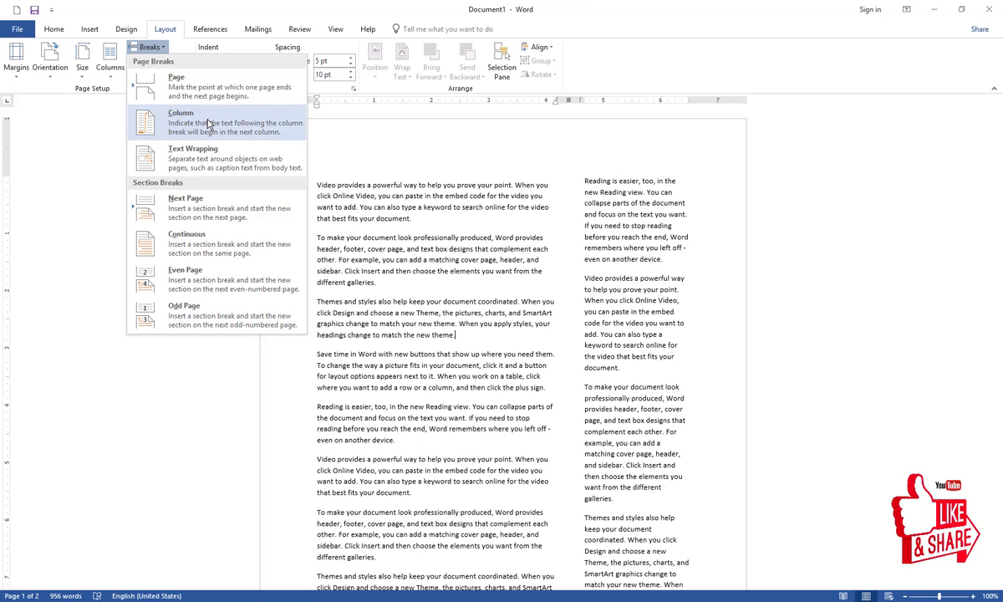
{"action": "left_click", "coordinate": [457, 335]}
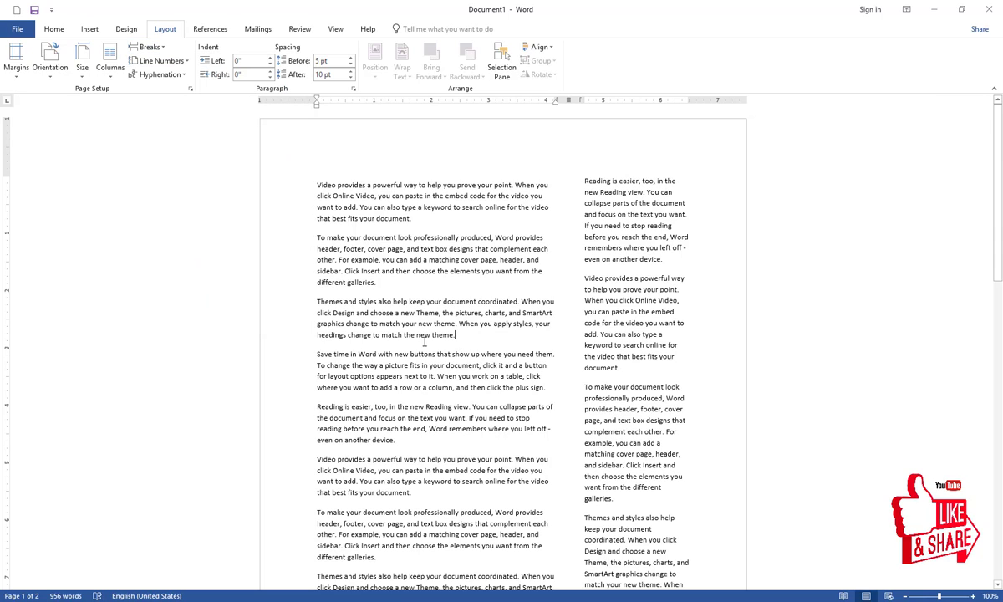
{"action": "left_click", "coordinate": [149, 48]}
{"action": "left_click", "coordinate": [187, 123]}
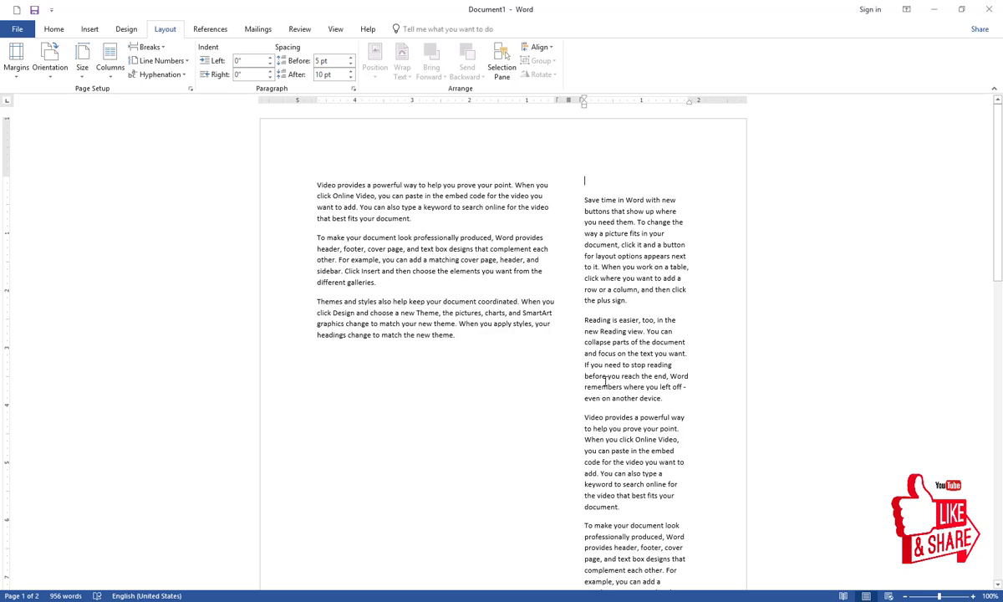
{"action": "key", "text": "BackSpace"}
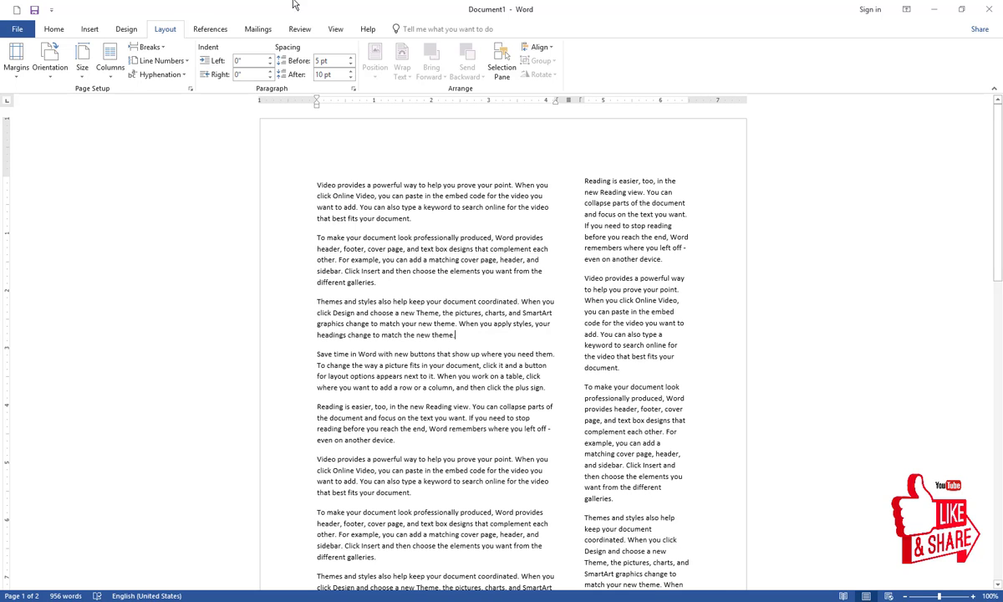
Undo a trial paragraph split, then insert a Text Wrapping break before 'Theme'
{"action": "left_click", "coordinate": [148, 47]}
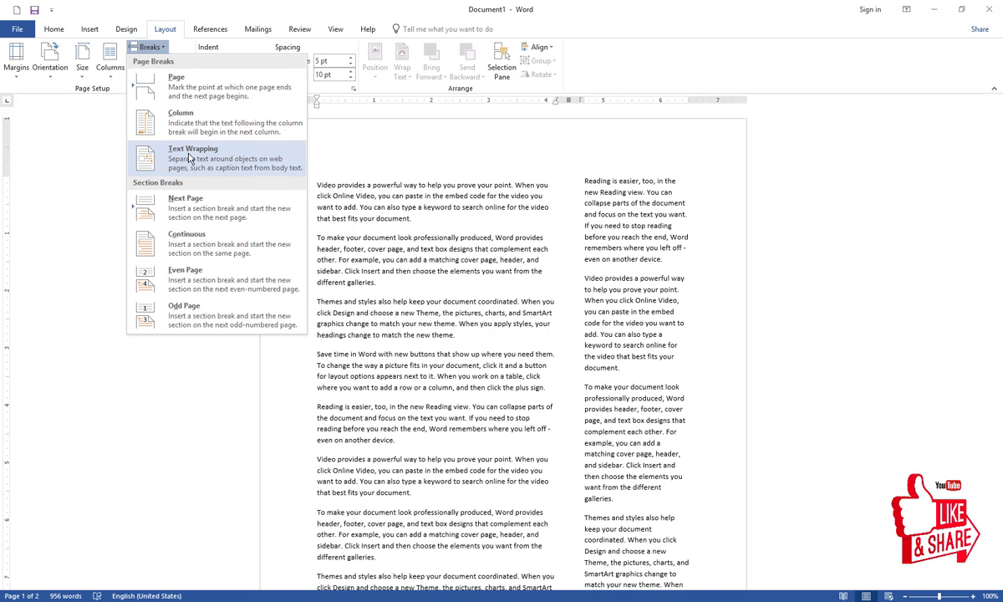
{"action": "left_click", "coordinate": [394, 296]}
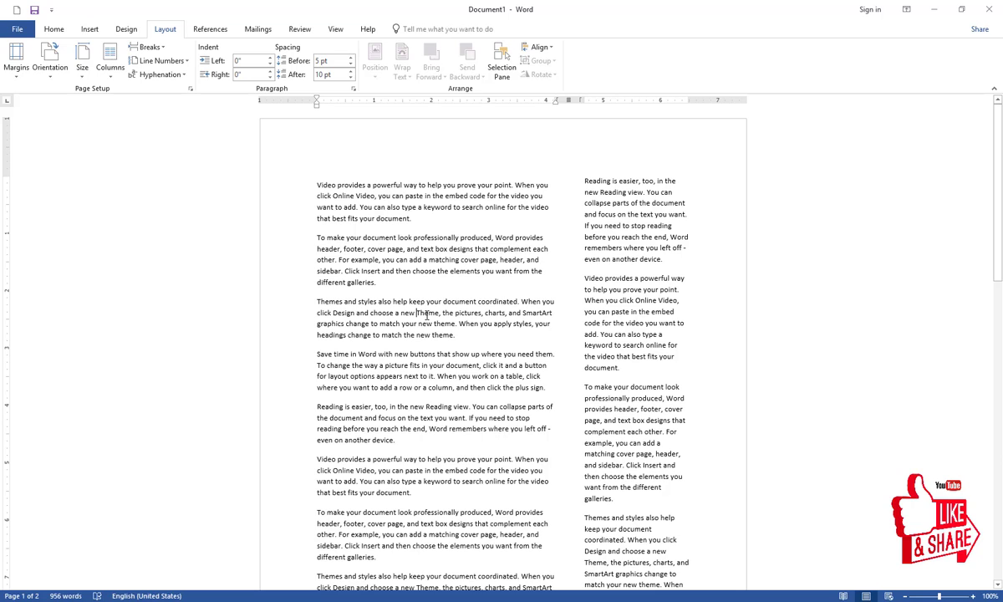
{"action": "key", "text": "Return"}
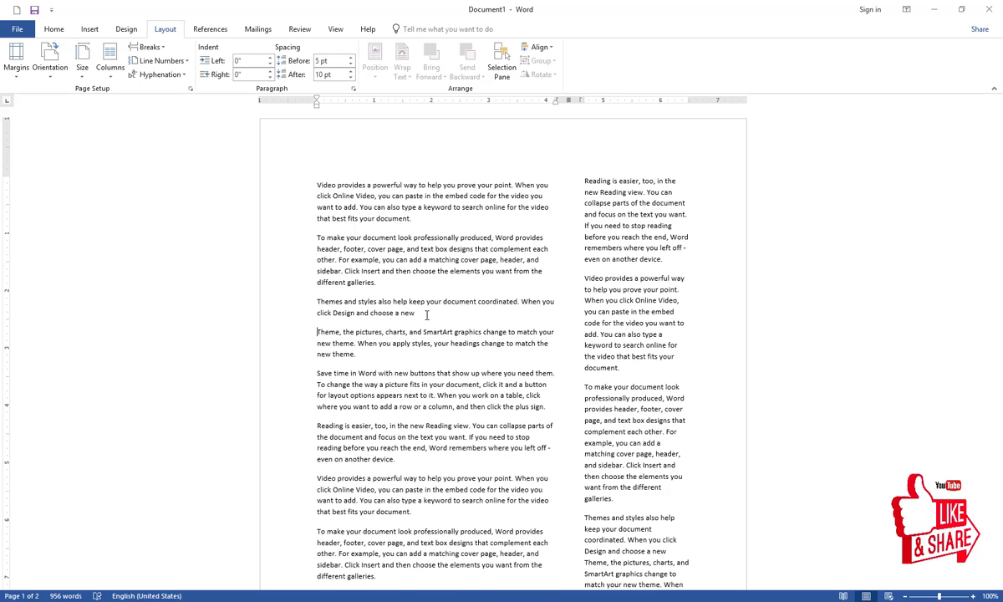
{"action": "key", "text": "BackSpace"}
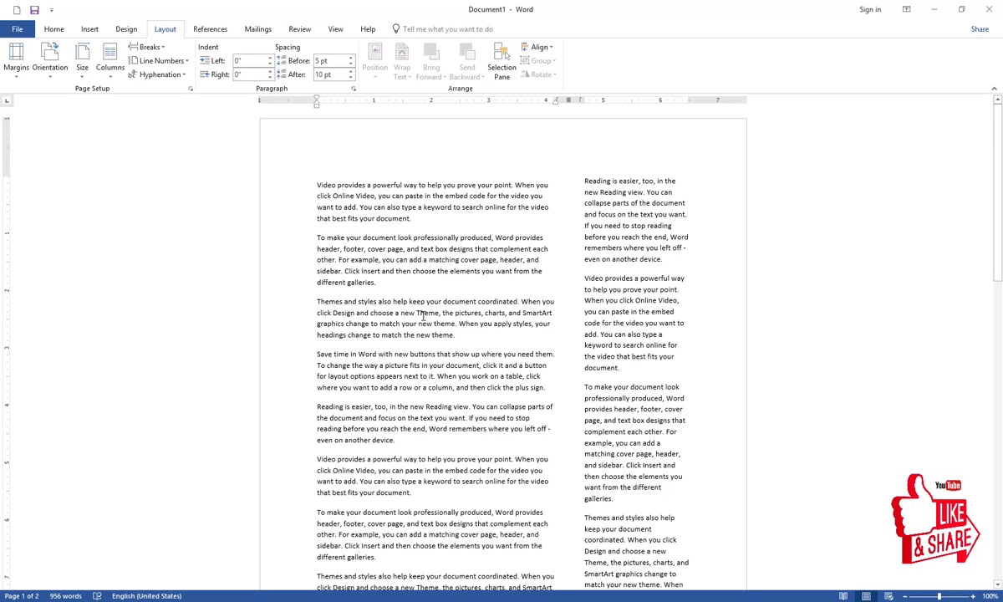
{"action": "left_click", "coordinate": [160, 49]}
{"action": "left_click", "coordinate": [182, 161]}
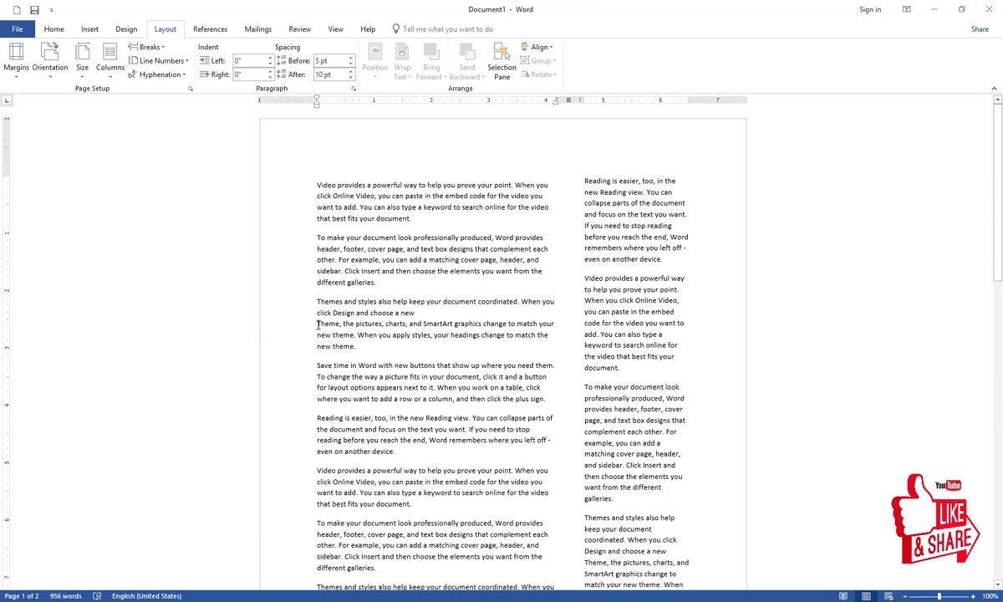
Show the Breaks list with its Page Breaks and Section Breaks options
{"action": "left_click", "coordinate": [160, 48]}
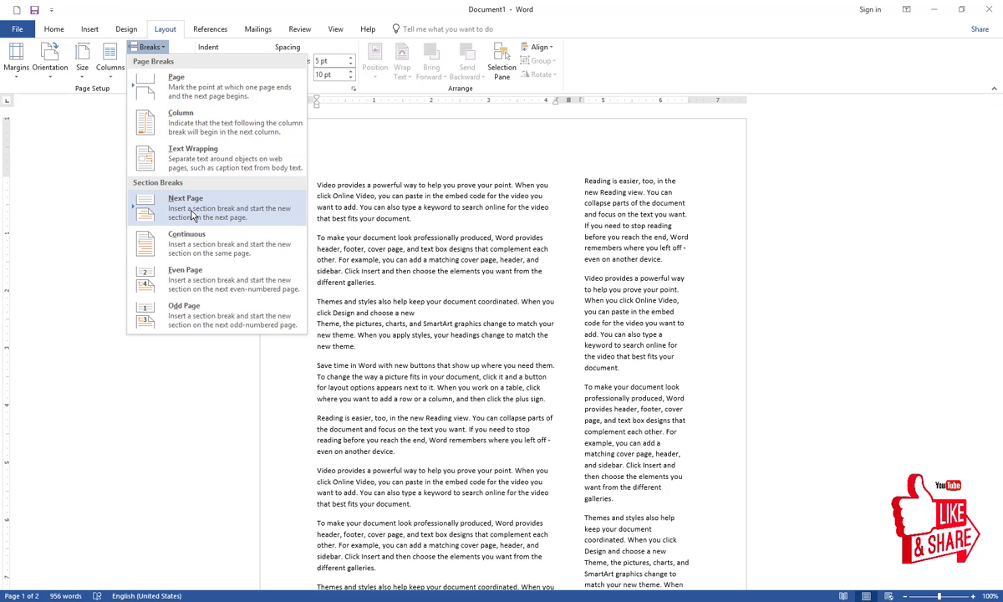